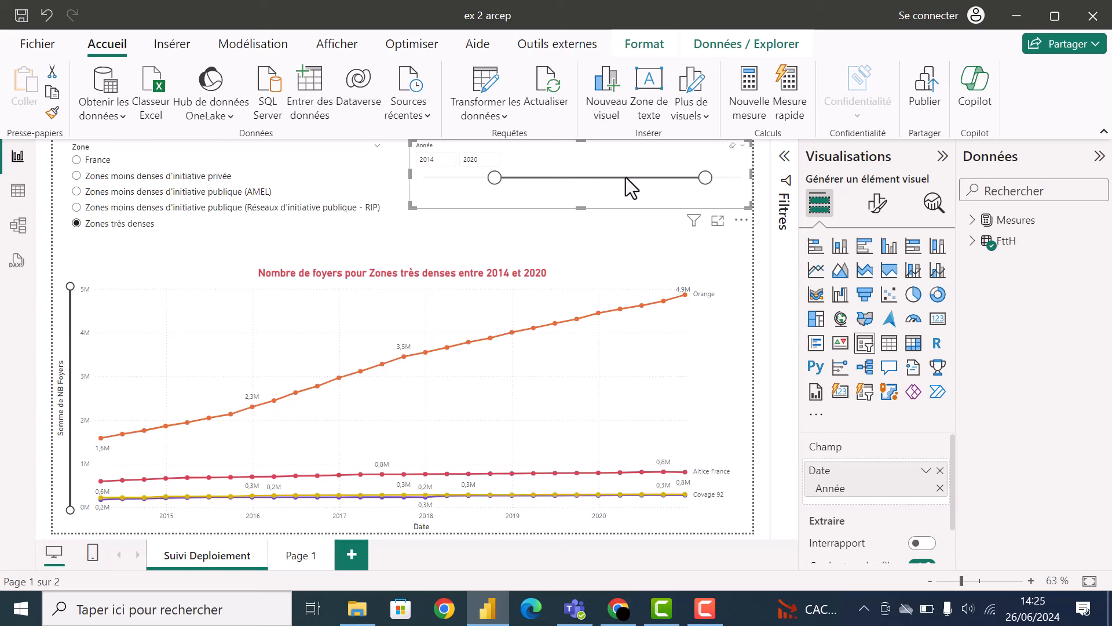
left_click_drag(642, 179, 623, 180)
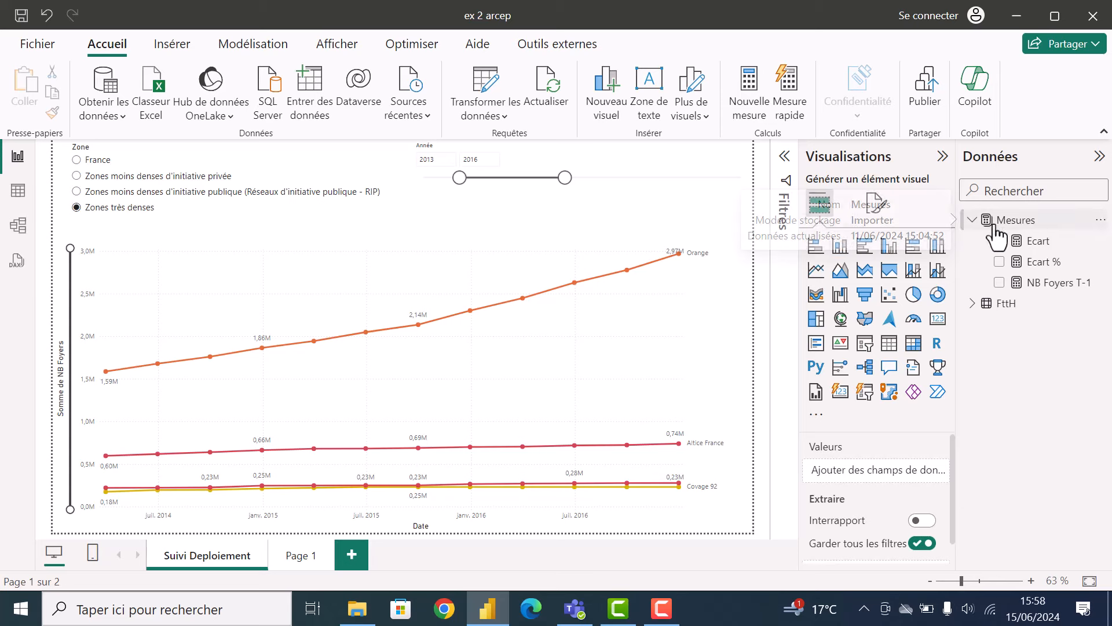
Create a new measure named "Titre dynamique courbe" in the Mesures table
right_click(1023, 226)
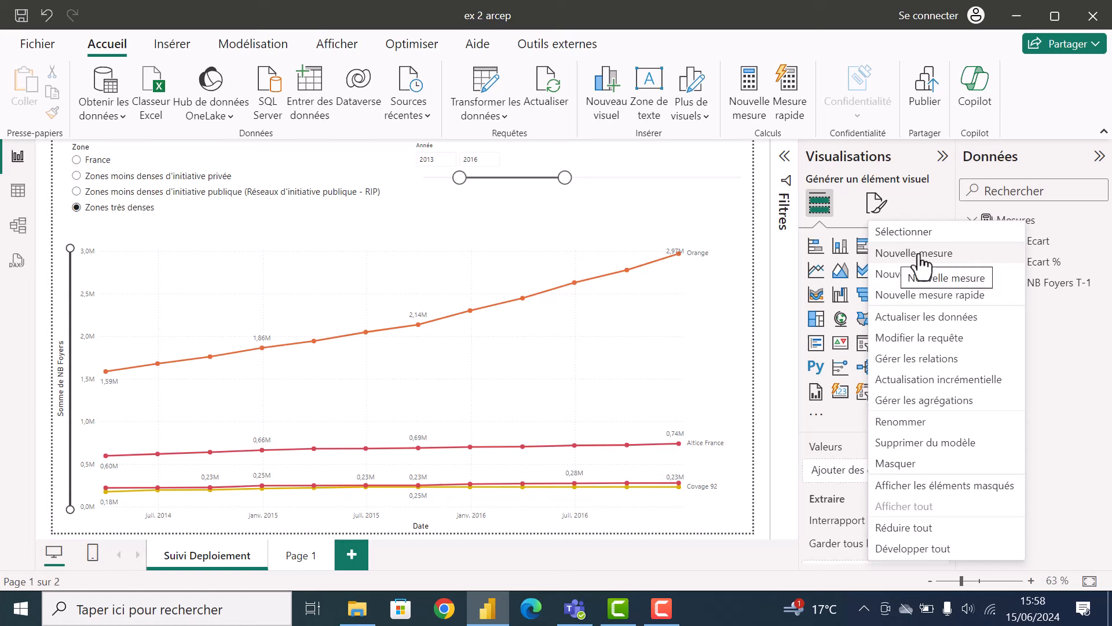
left_click(877, 253)
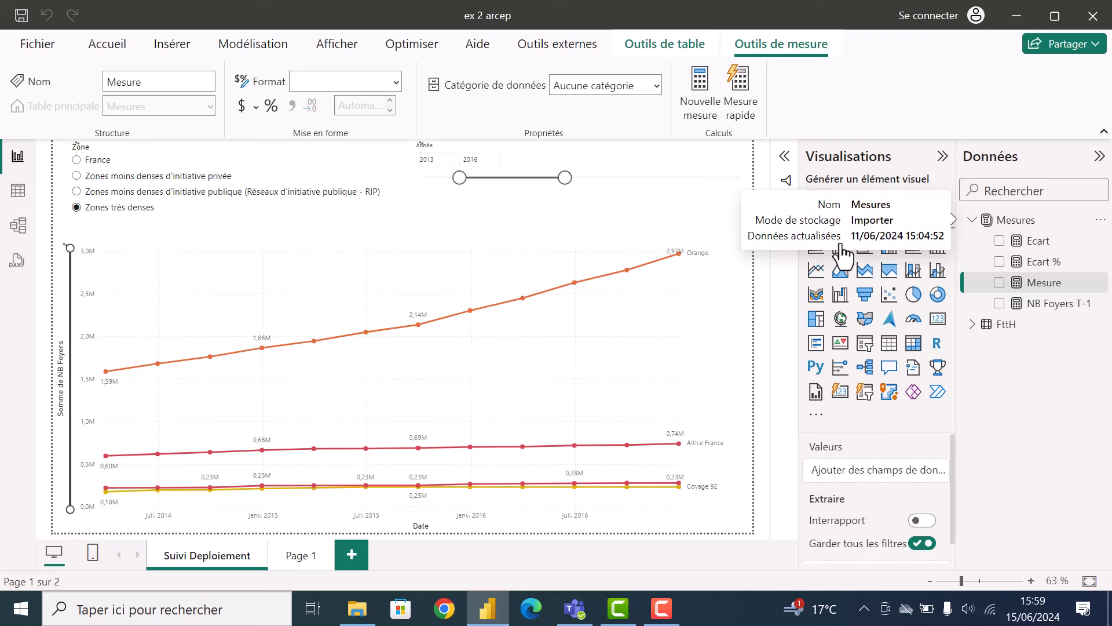
type("Titre dyna")
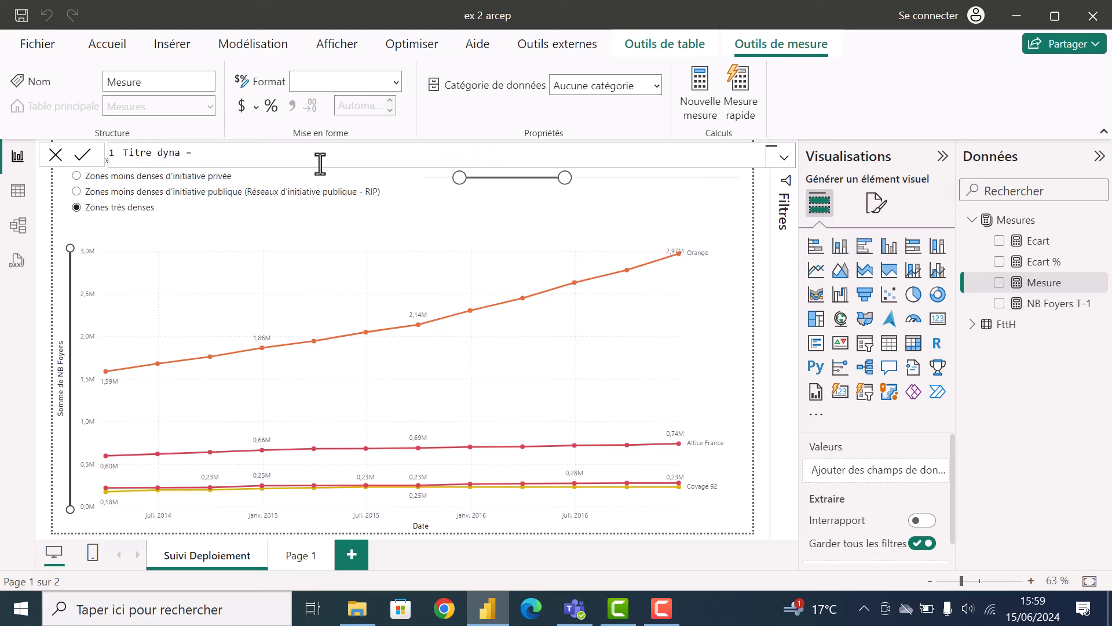
type("mique courbe")
key("End")
Add a variable ZoneSelect to the measure, defined as SELECTEDVALUE(FttH[Zone])
key("shift+Return")
type("VAR Zo")
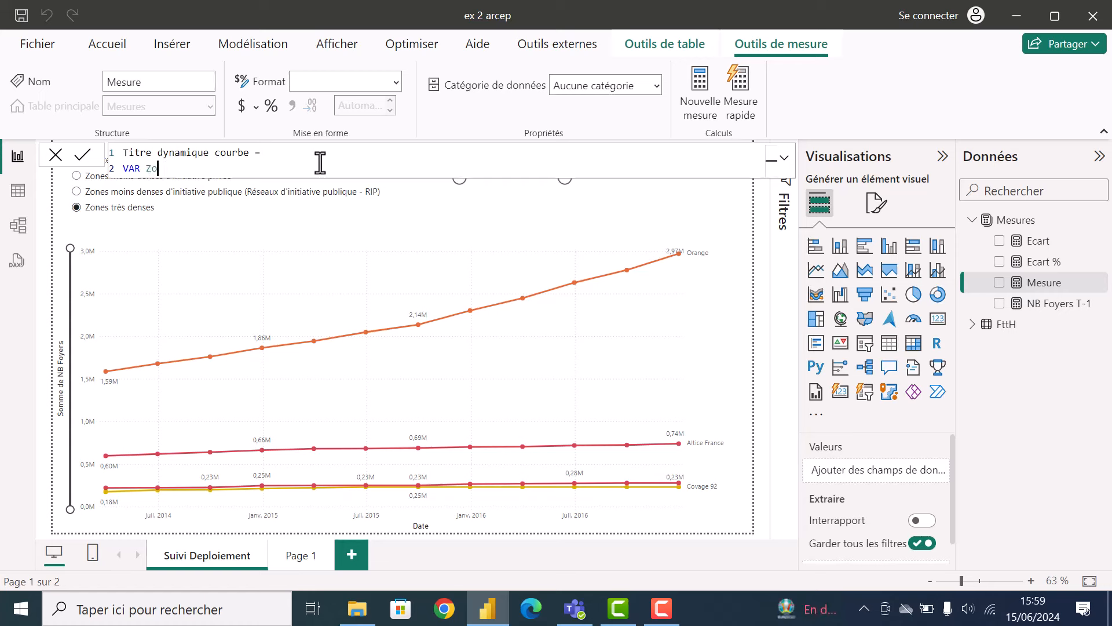
type("neSelect = sele")
key("Down")
key("Down")
key("Down")
key("Down")
key("Down")
key("Down")
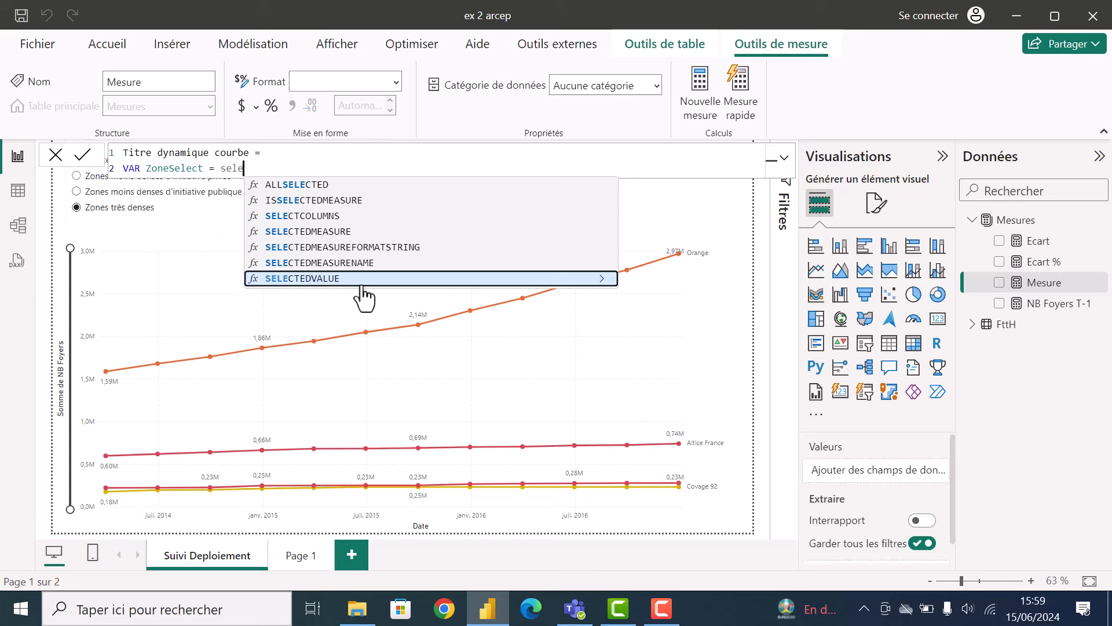
left_click(324, 281)
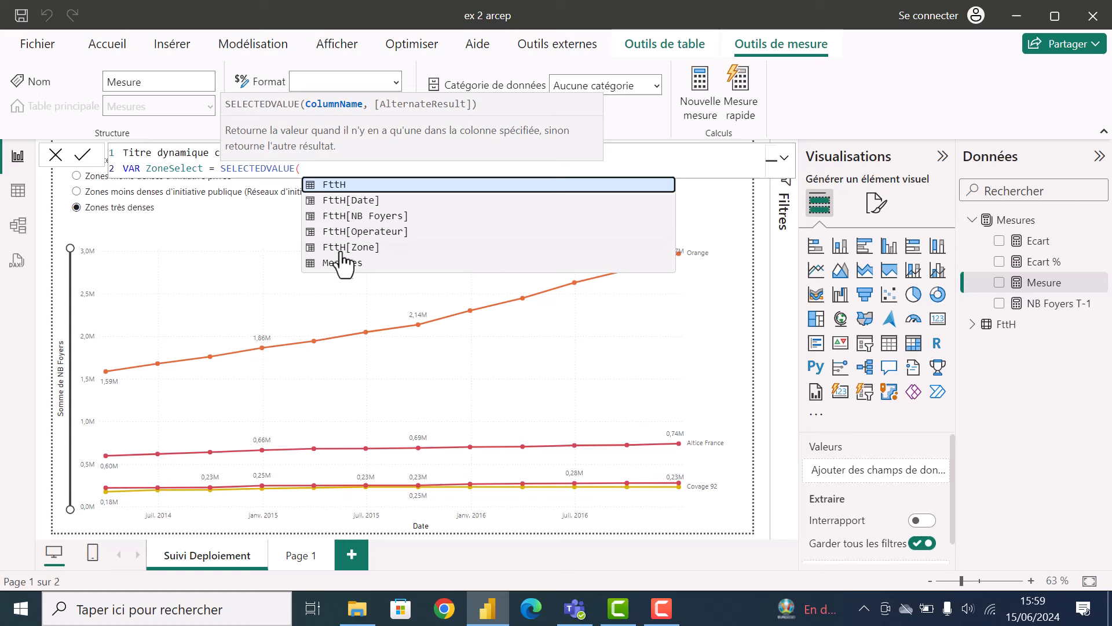
left_click(376, 249)
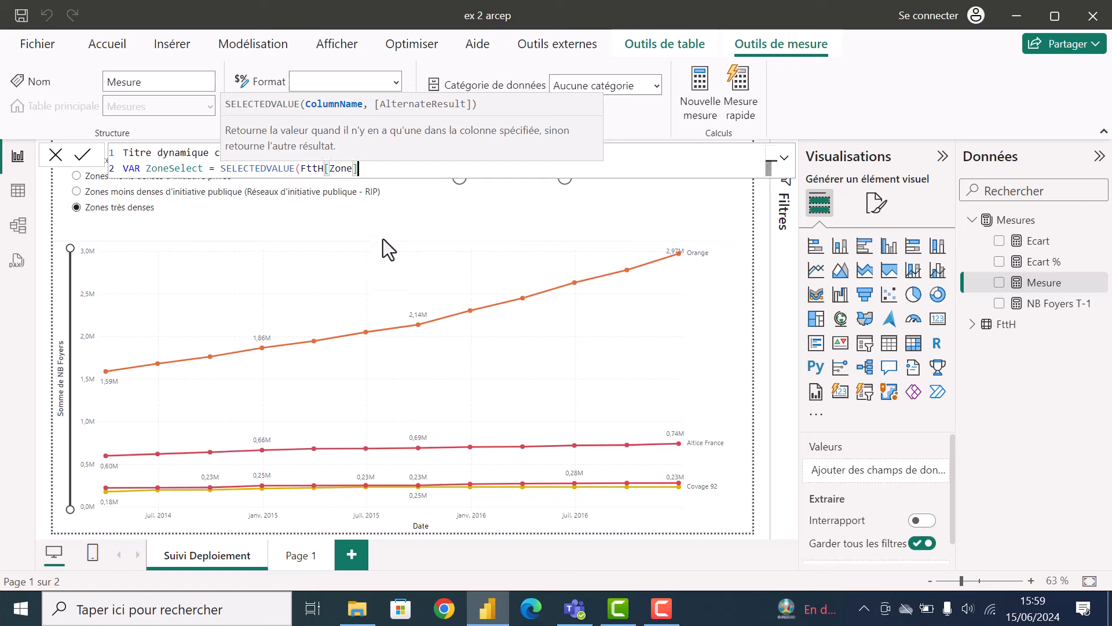
type(")")
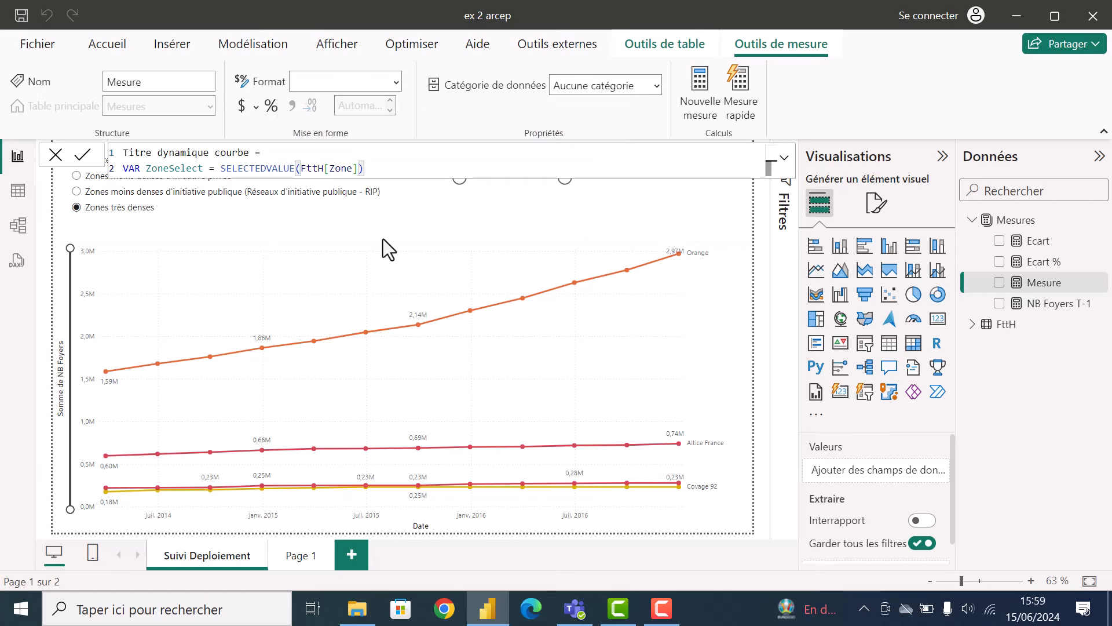
Add a variable DateMin on a new line of the formula, defined as MIN(FttH[Date].[Année])
key("shift+Return")
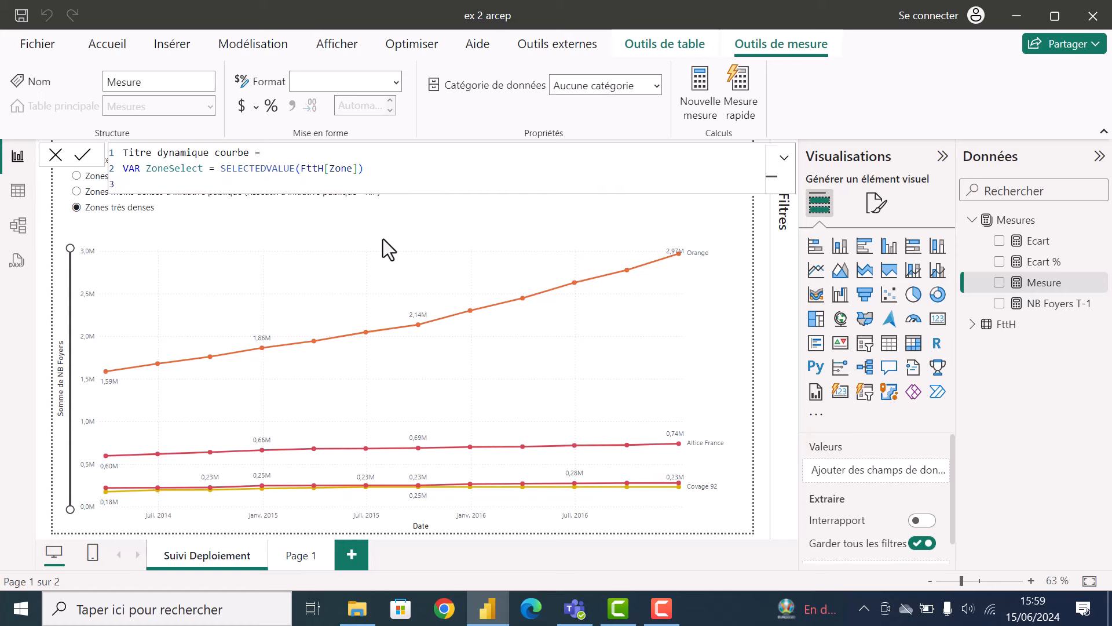
type("VAR ")
type("Date")
type("Min = MIN(FttH[")
type("Date")
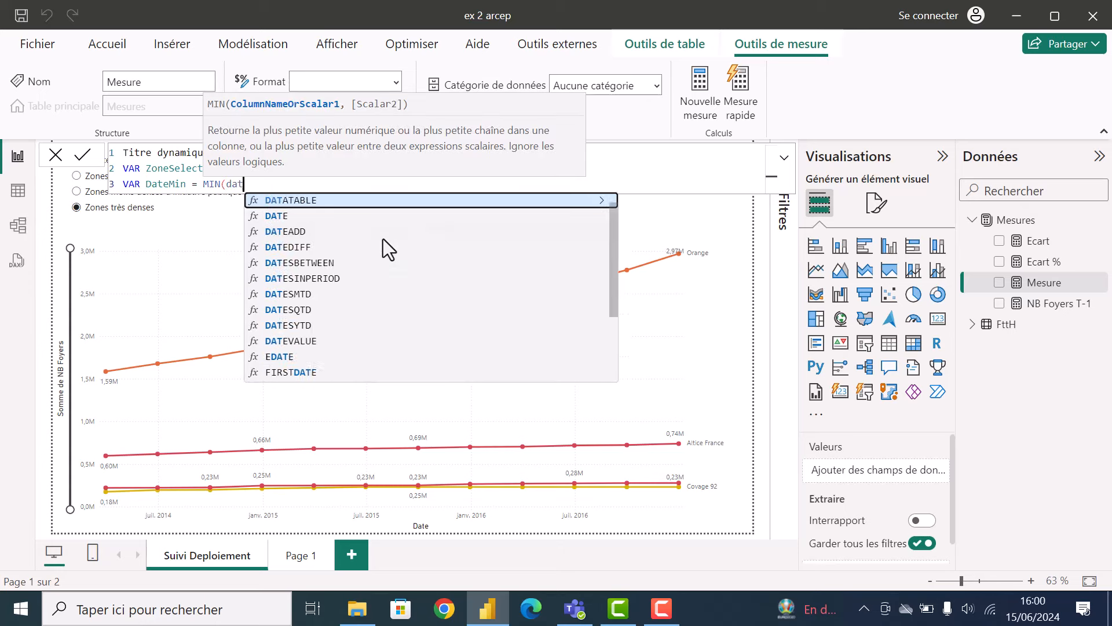
left_click(301, 368)
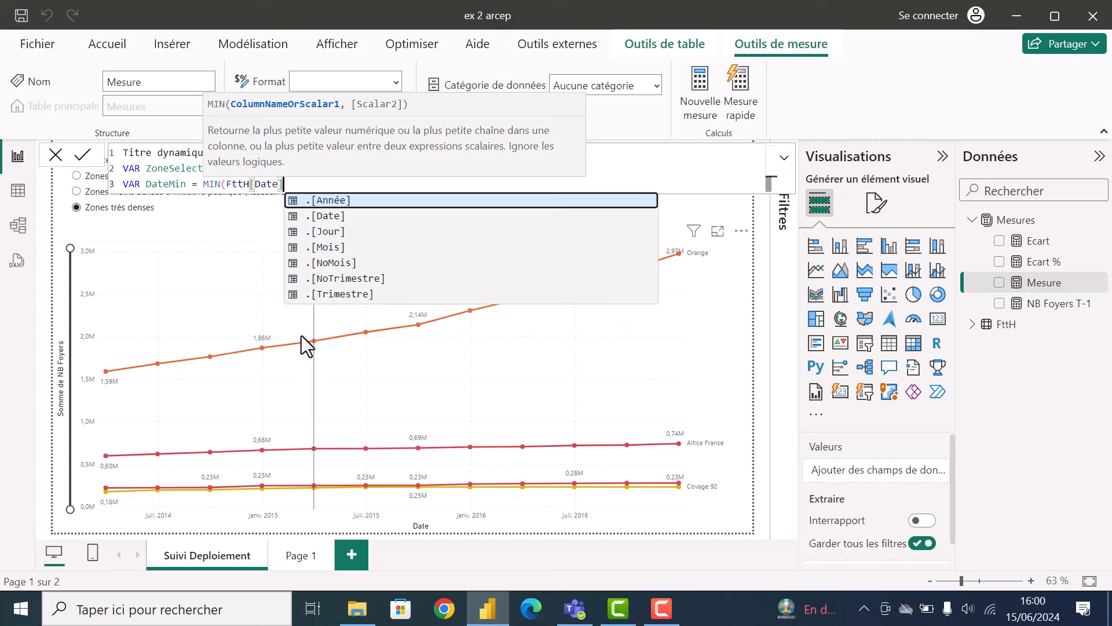
left_click(328, 202)
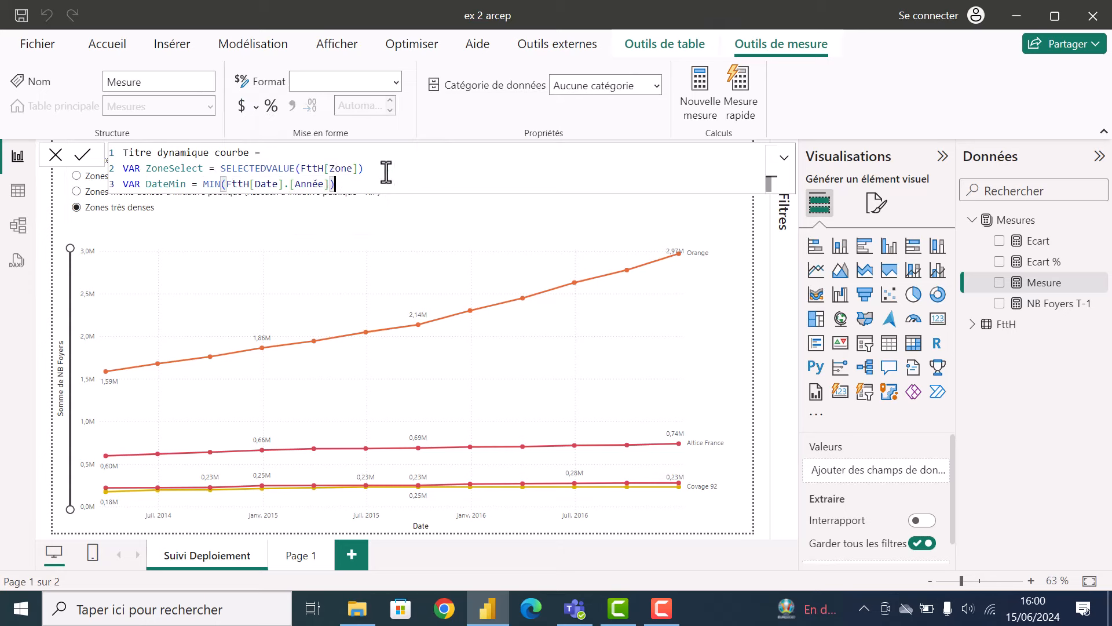
Add a variable DateMax on the following line, defined as MAX(FttH[Date].[Année])
key("shift+Return")
type("VAR ")
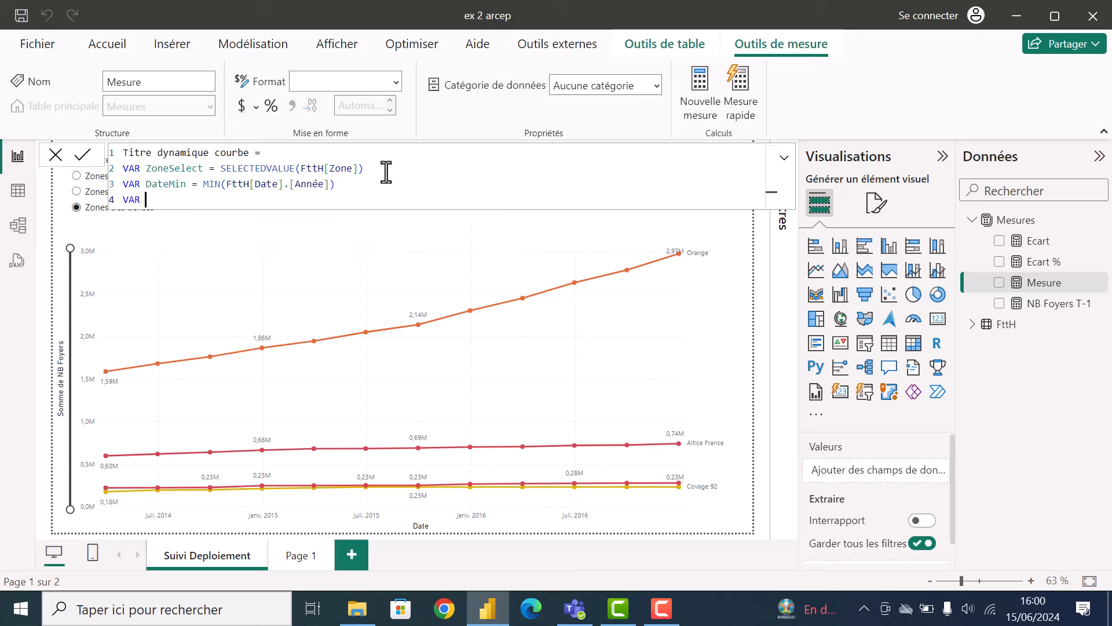
type("DateMax = MAX(")
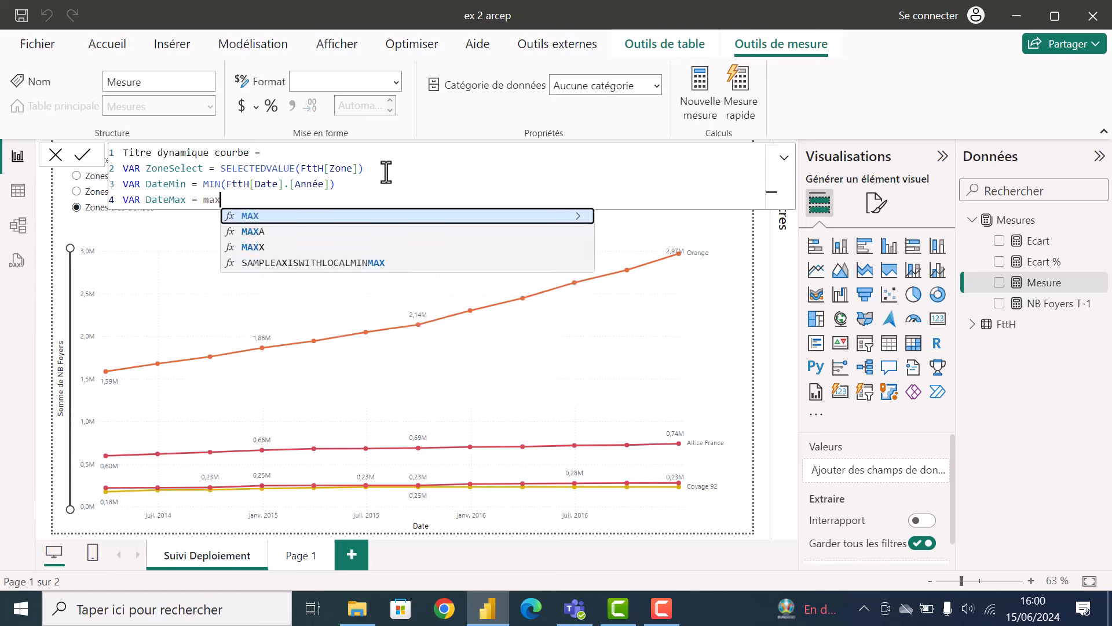
type("date")
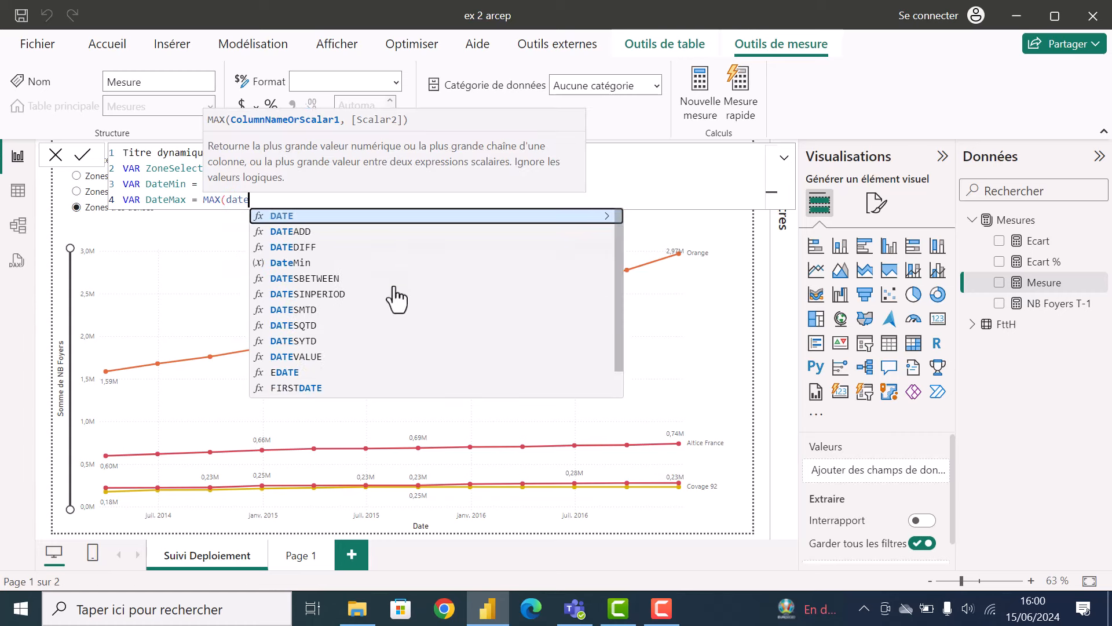
scroll(384, 347, "down", 1)
left_click(358, 378)
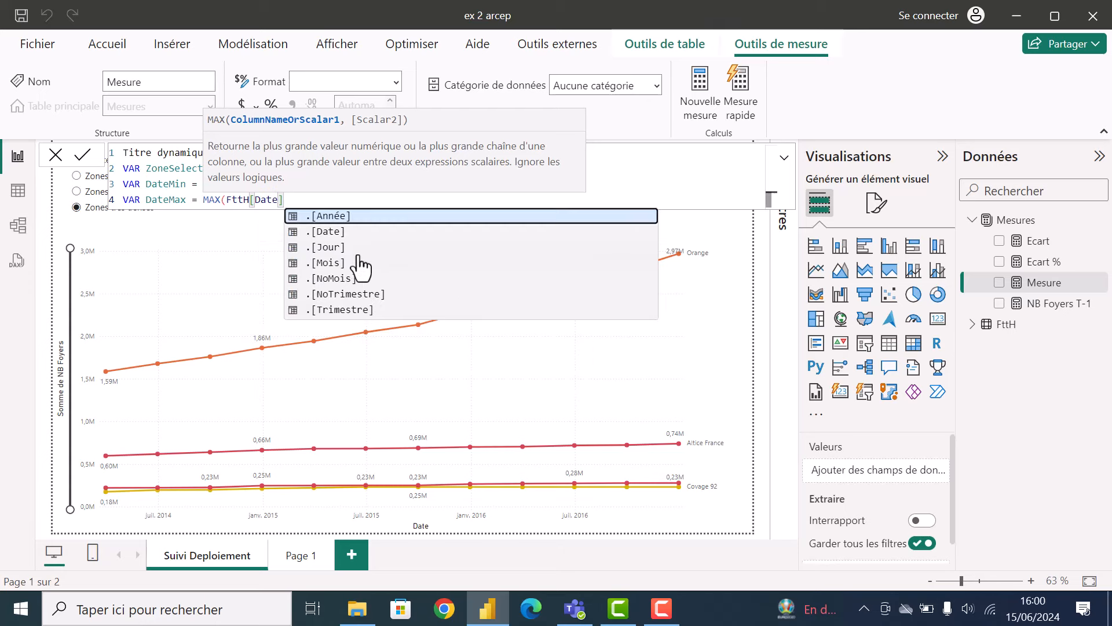
left_click(363, 219)
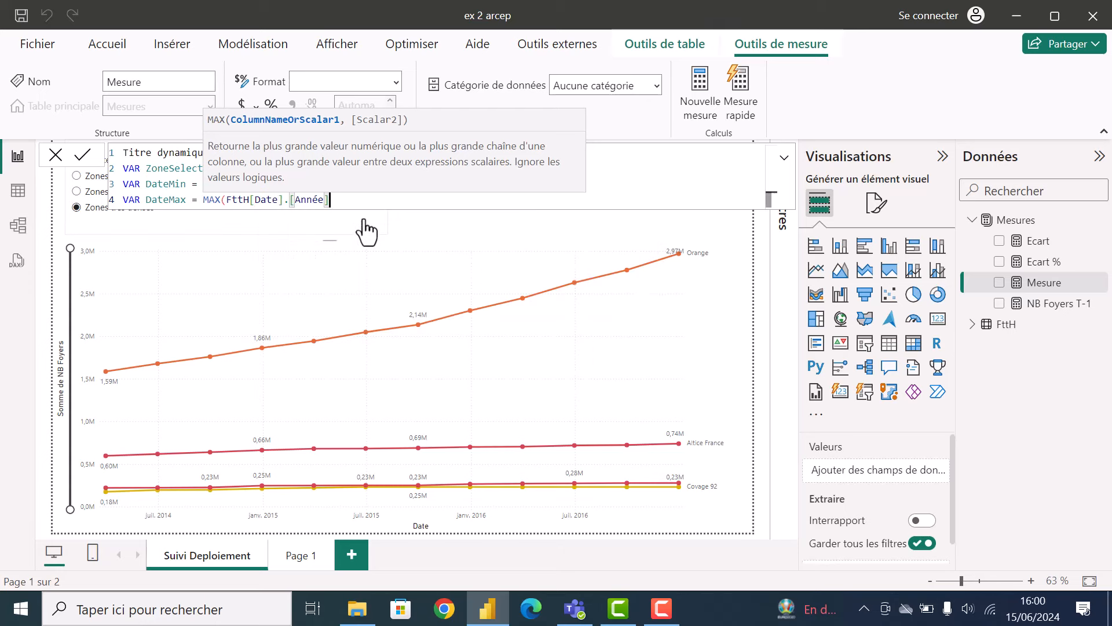
type(")")
Leave a blank line and define VAR TitreFinal as "Nombre de foyers pour " & ZoneSelect & " entre " & DateMin & " et " & DateMax
key("shift+Return")
key("shift+Return")
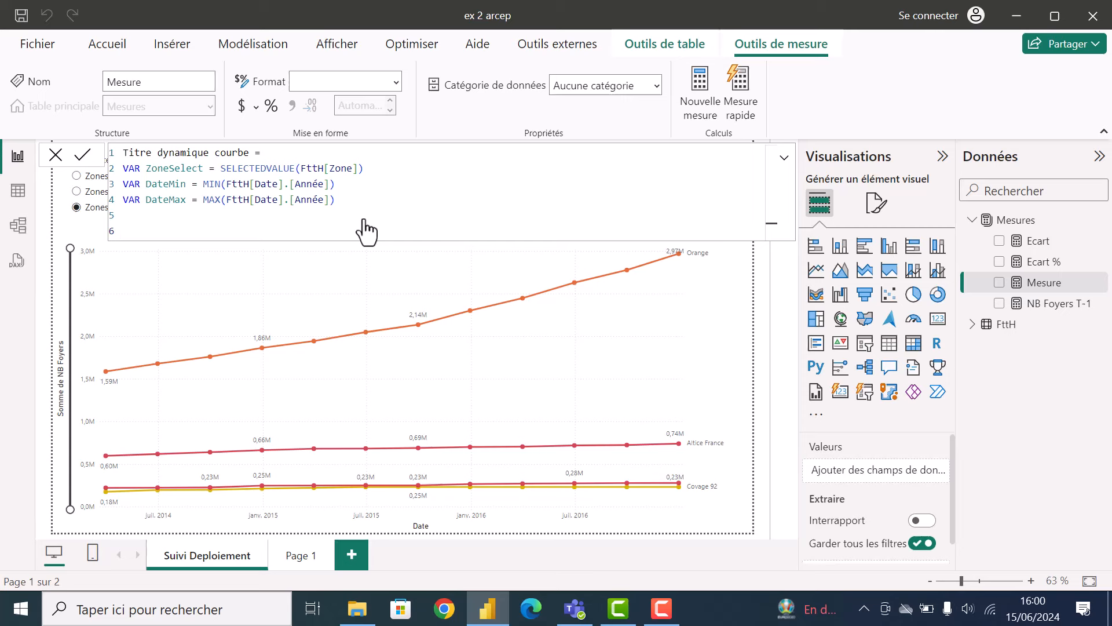
type("VAR TitreFinal =")
key("shift+Return")
type("N")
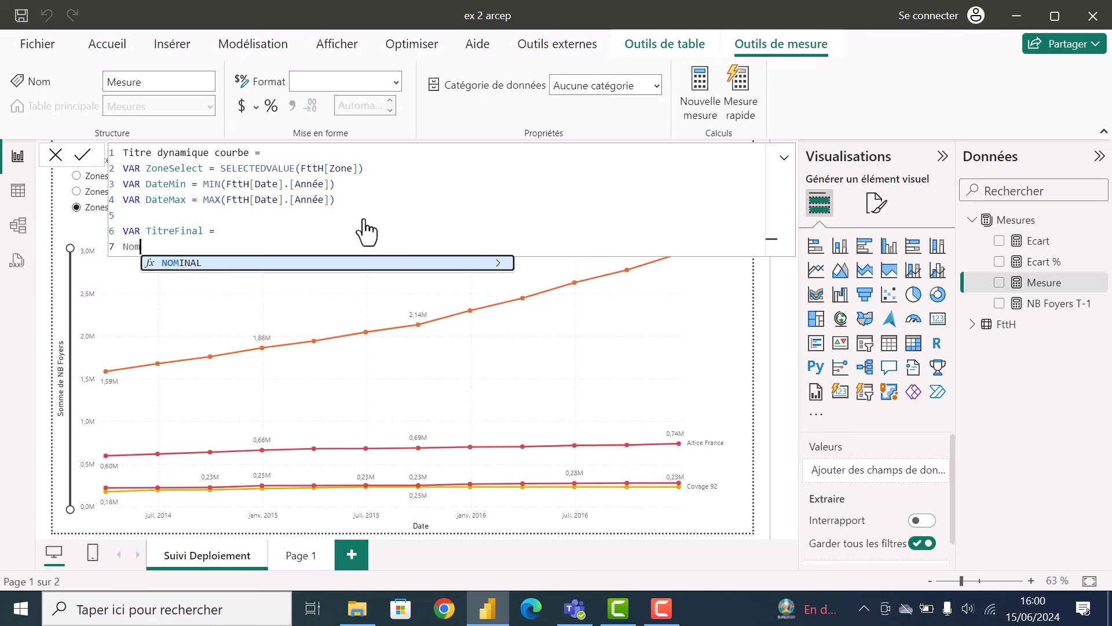
key("BackSpace")
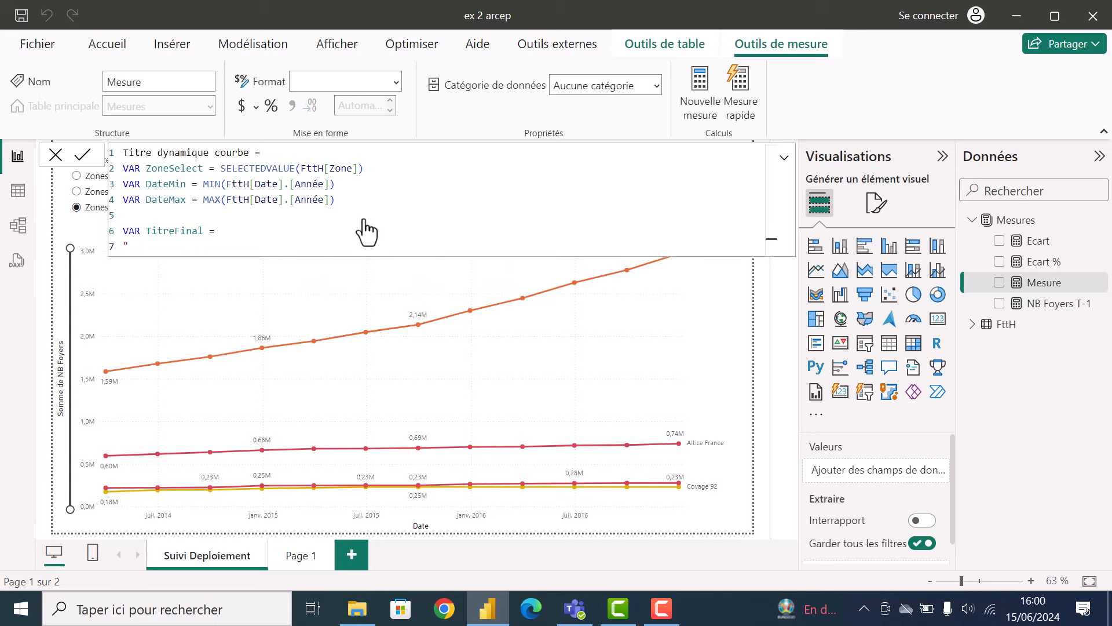
type("\"Nombre de foyers pour \"")
type("& &")
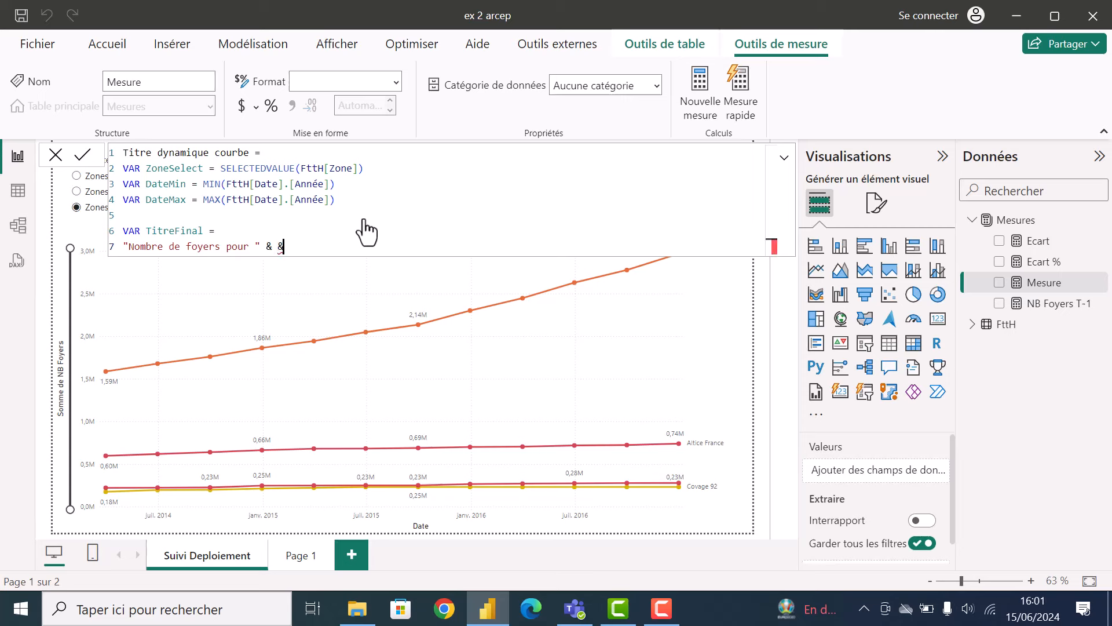
key("BackSpace")
type("Zo")
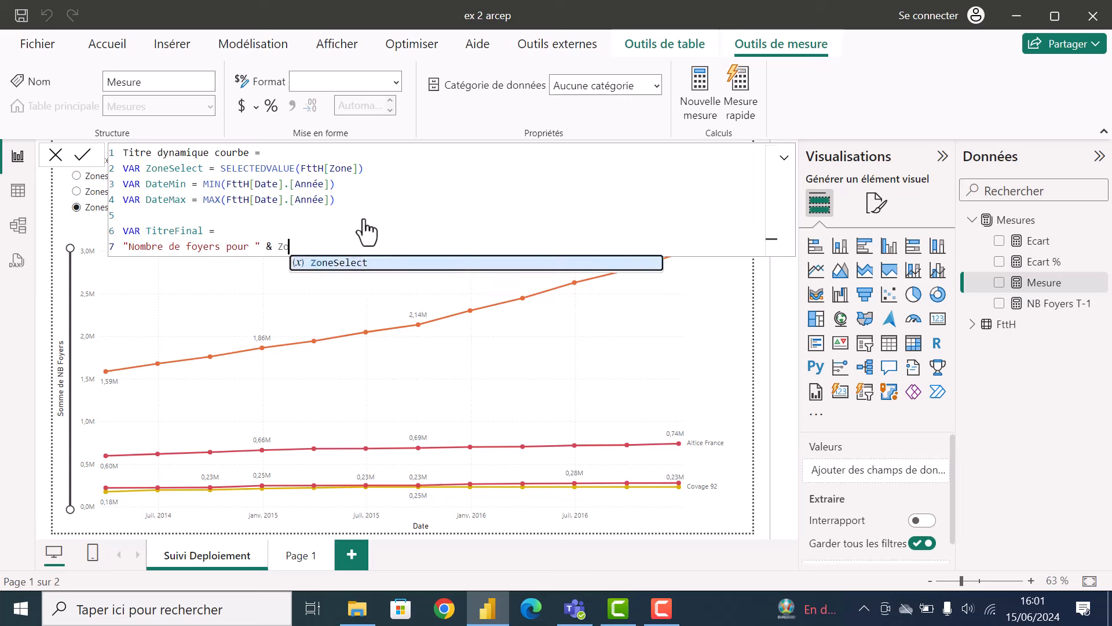
key("Tab")
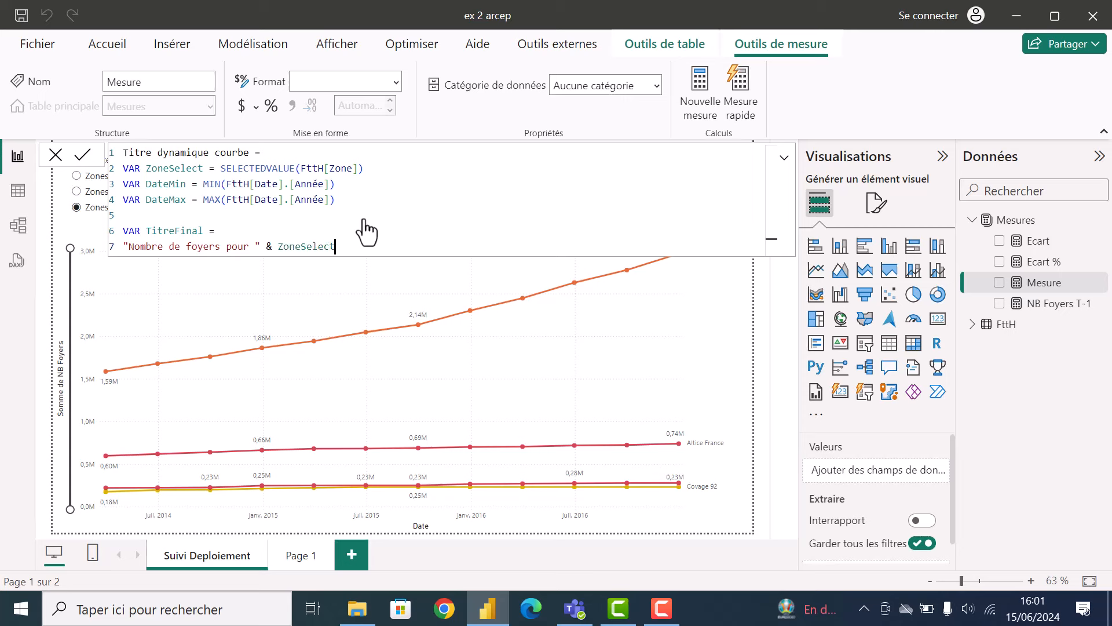
type("& \" entre \" & DateMin & \" et \" & DateMax")
End the formula with RETURN TitreFinal after a blank line, validate the measure and leave the formula editor
key("shift+Return")
key("shift+Return")
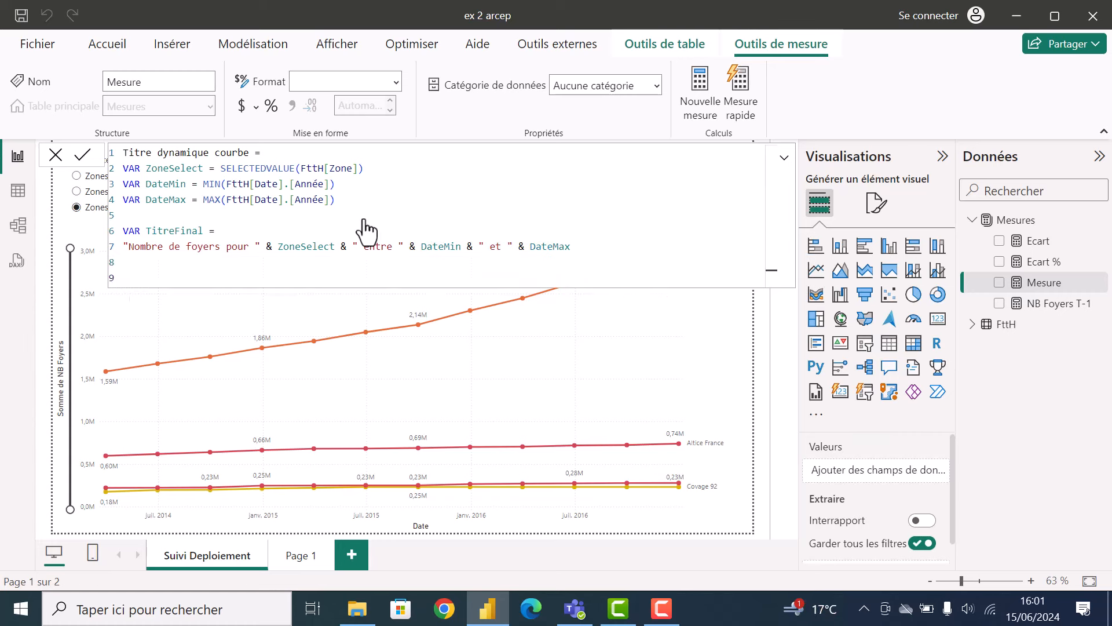
type("RETURN ti")
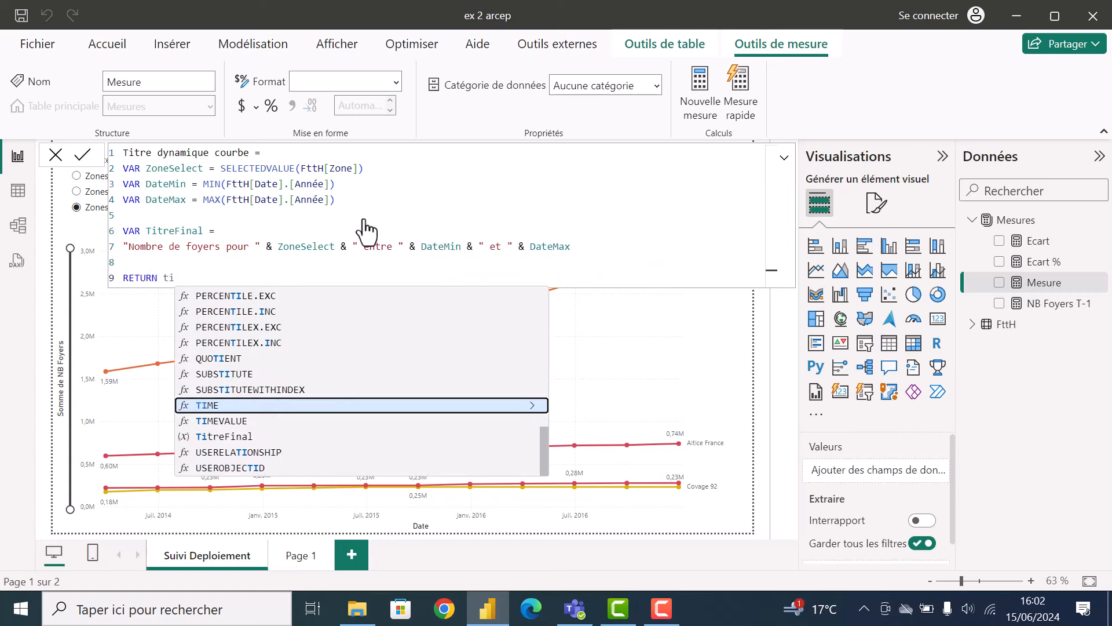
type("tr")
key("Tab")
key("Return")
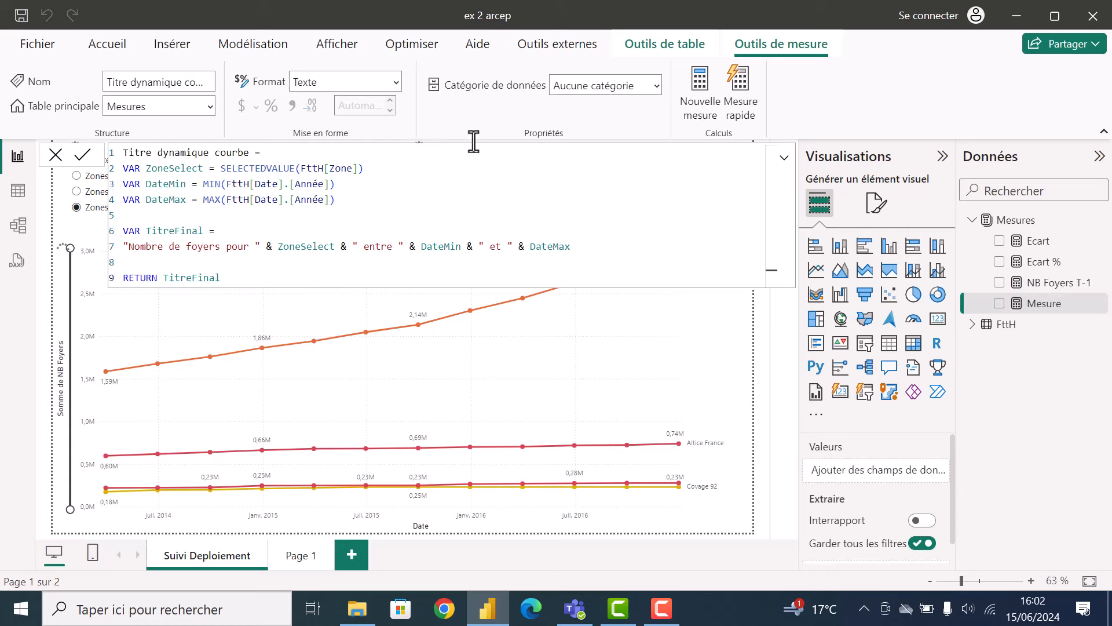
left_click(777, 263)
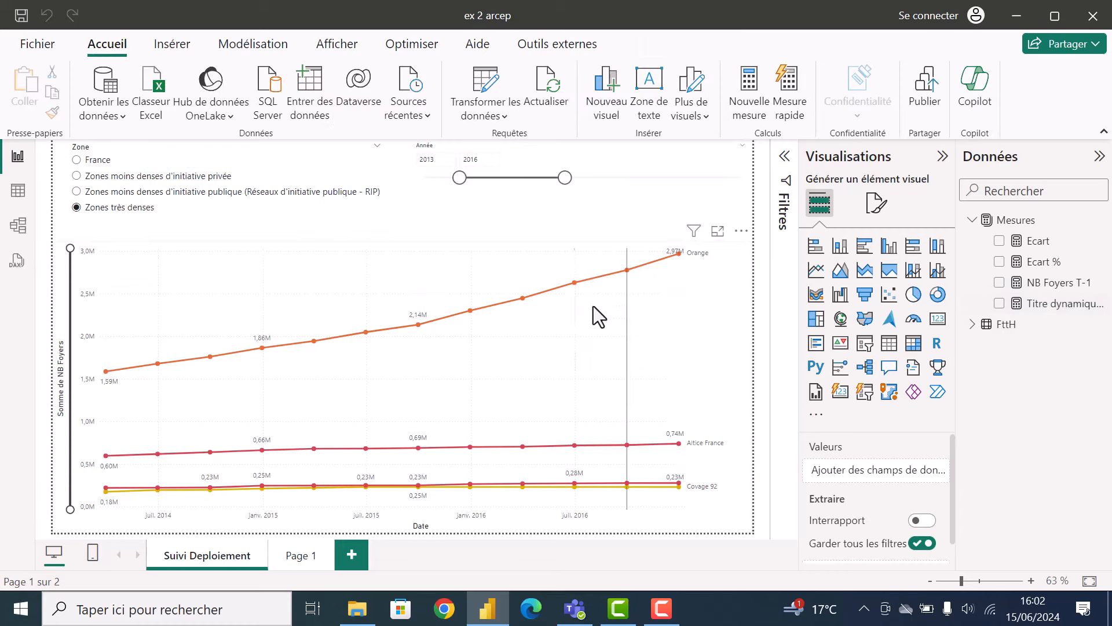
Turn on the title of the line chart and expand its title settings
left_click(719, 298)
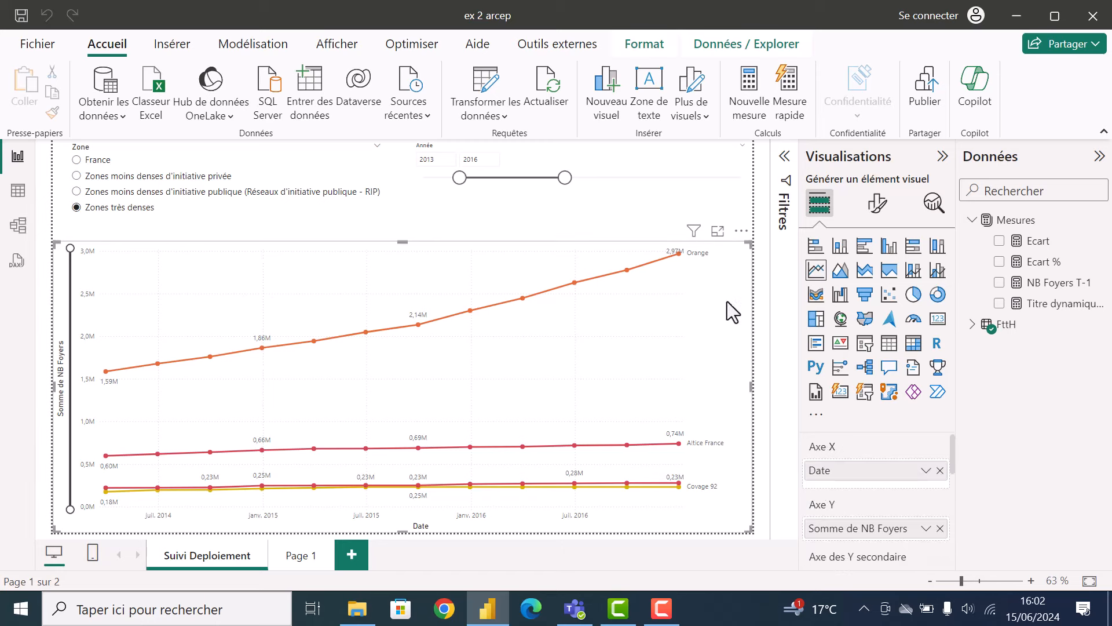
left_click(871, 219)
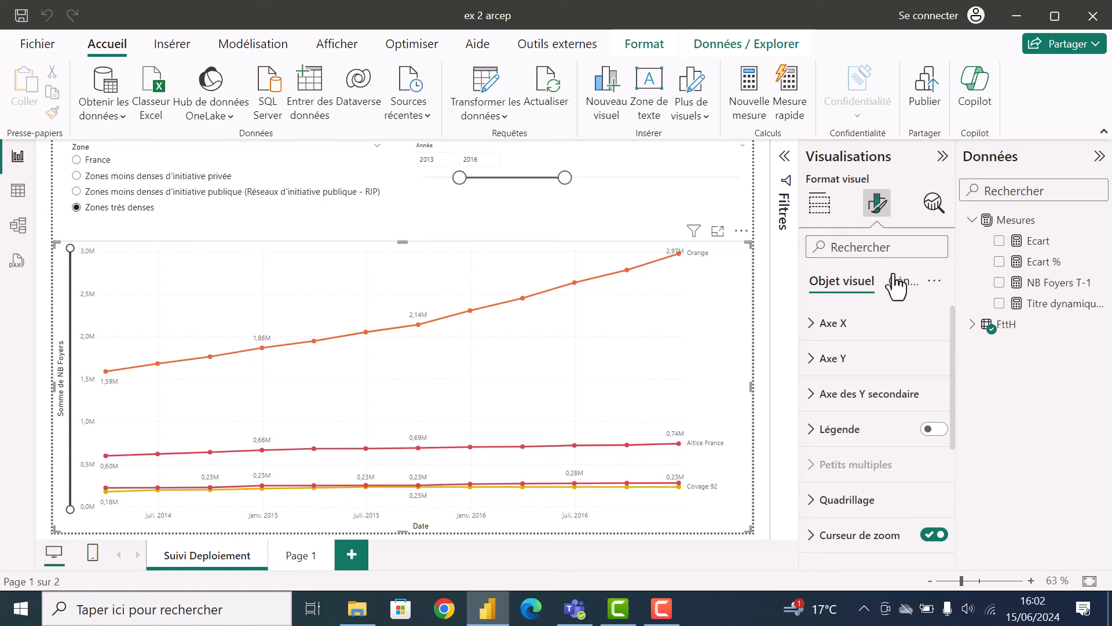
left_click(897, 284)
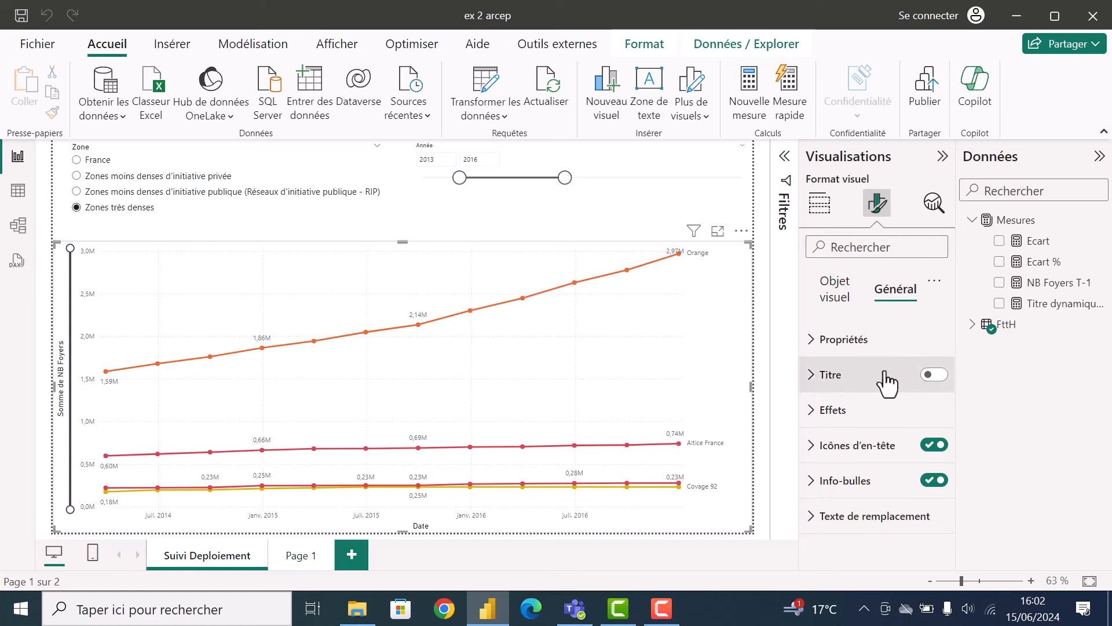
left_click(930, 375)
left_click(817, 384)
scroll(850, 366, "down", 2)
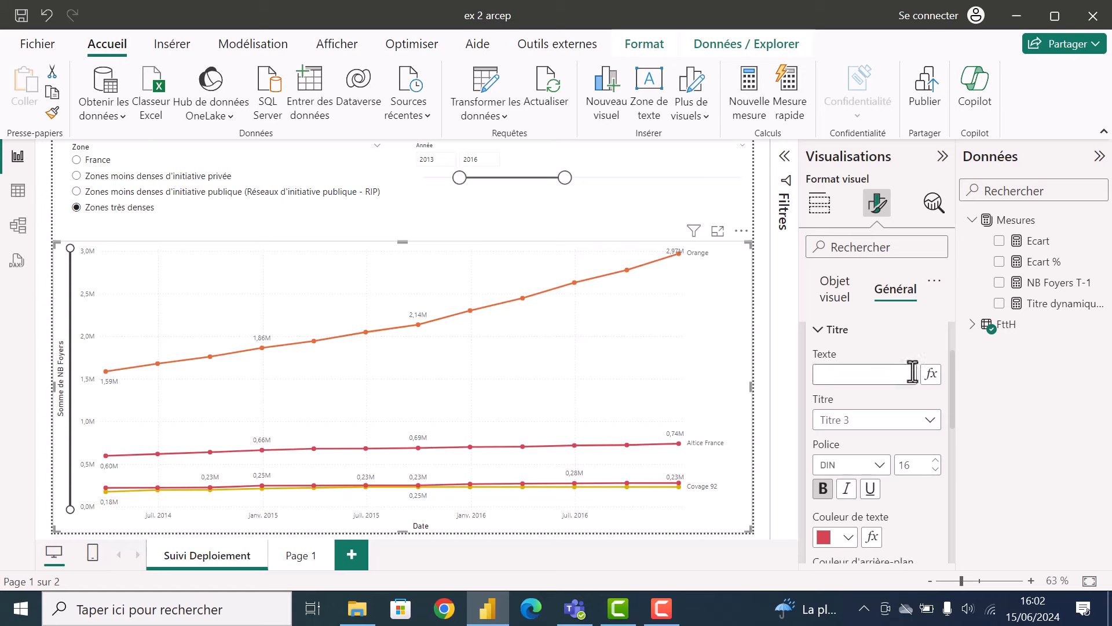
Base the chart's title text on the field value of the measure "Titre dynamique courbe"
left_click(931, 374)
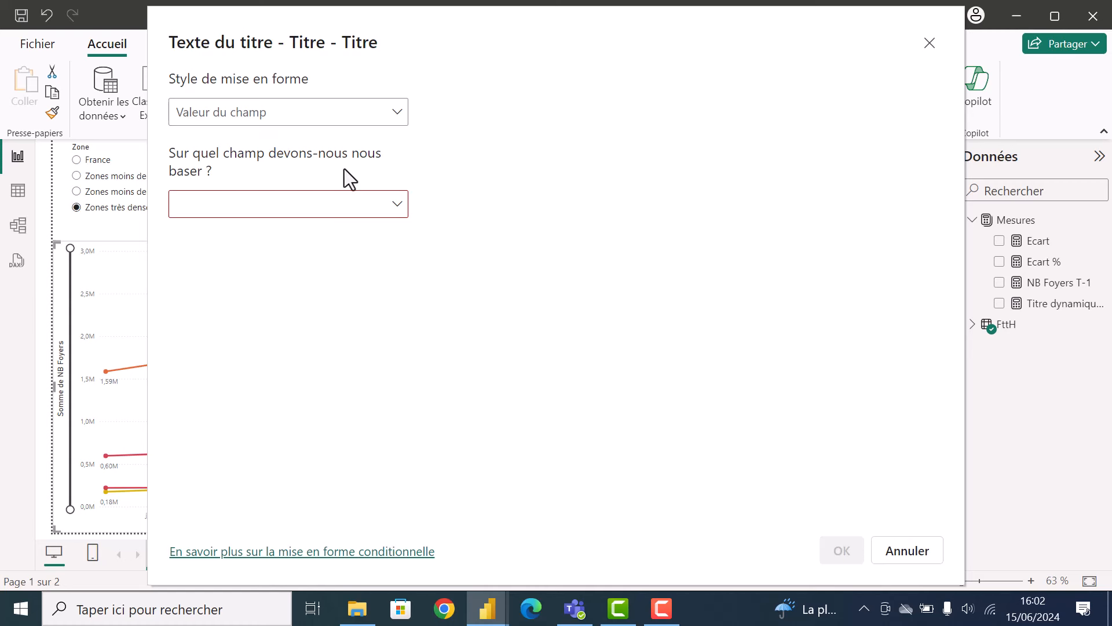
left_click(343, 210)
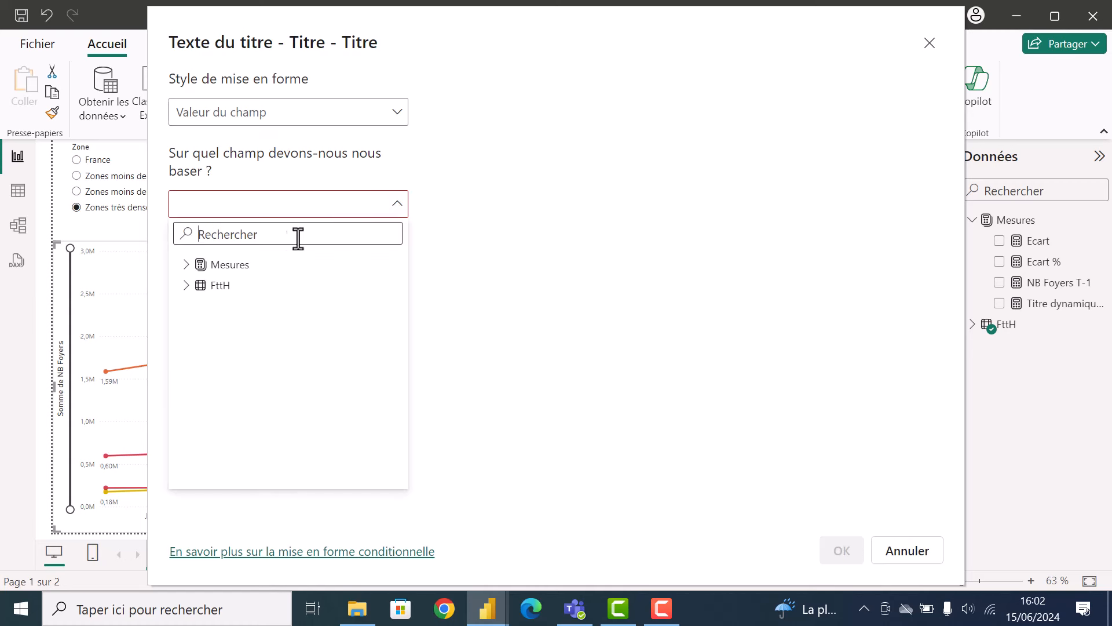
left_click(187, 265)
left_click(249, 348)
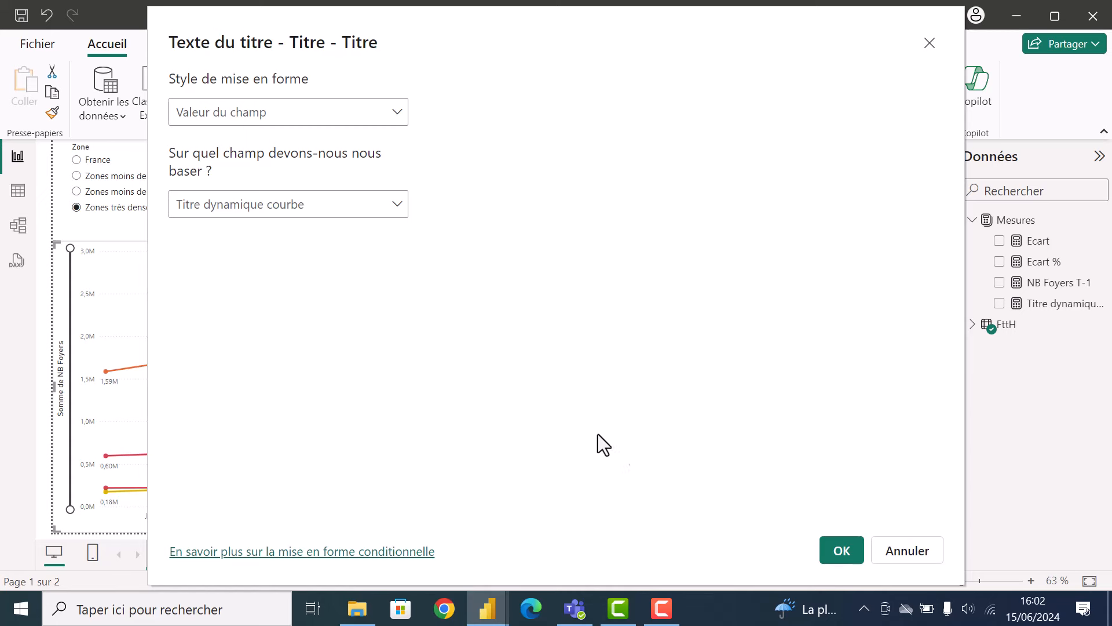
left_click(834, 553)
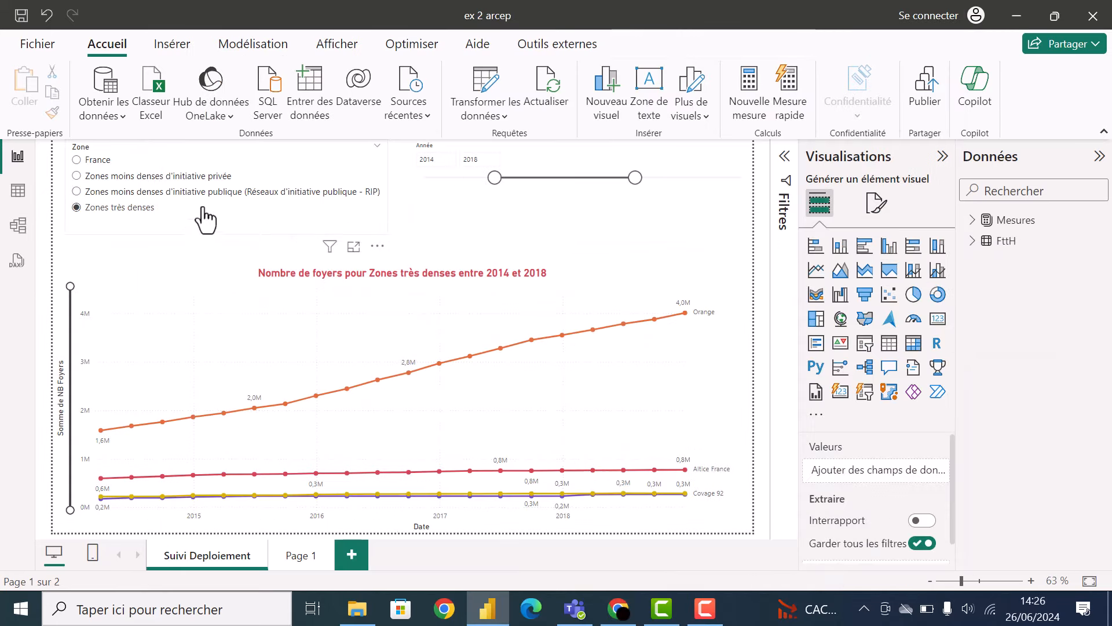
Test the title by filtering Zone to "Zones moins denses d'initiative privée" and the Année range to 2015–2020
left_click(164, 204)
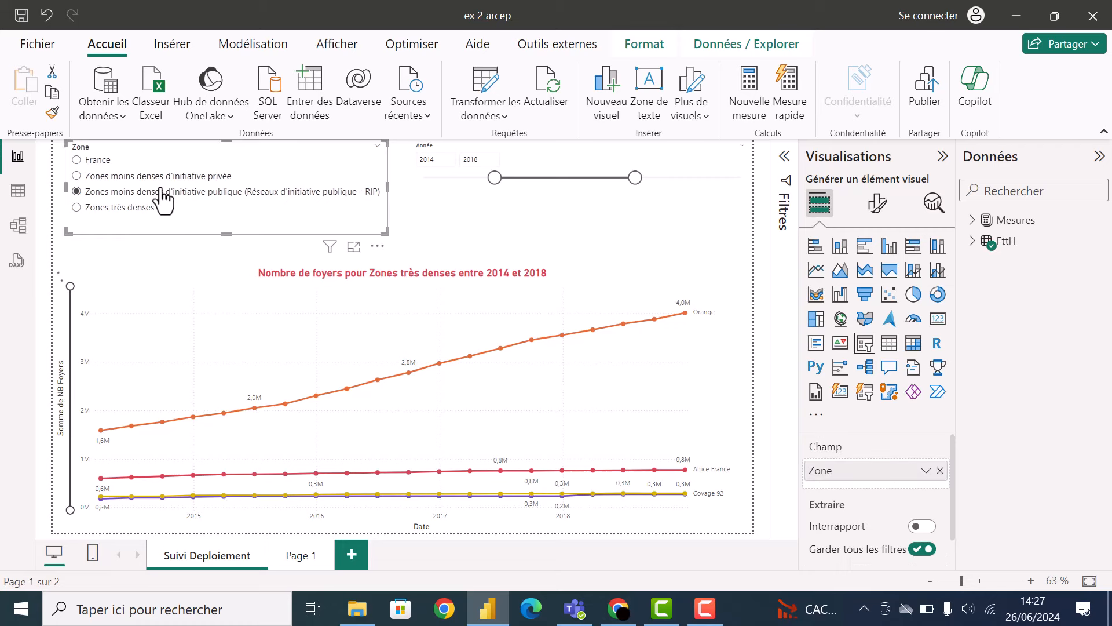
left_click(159, 192)
left_click(155, 176)
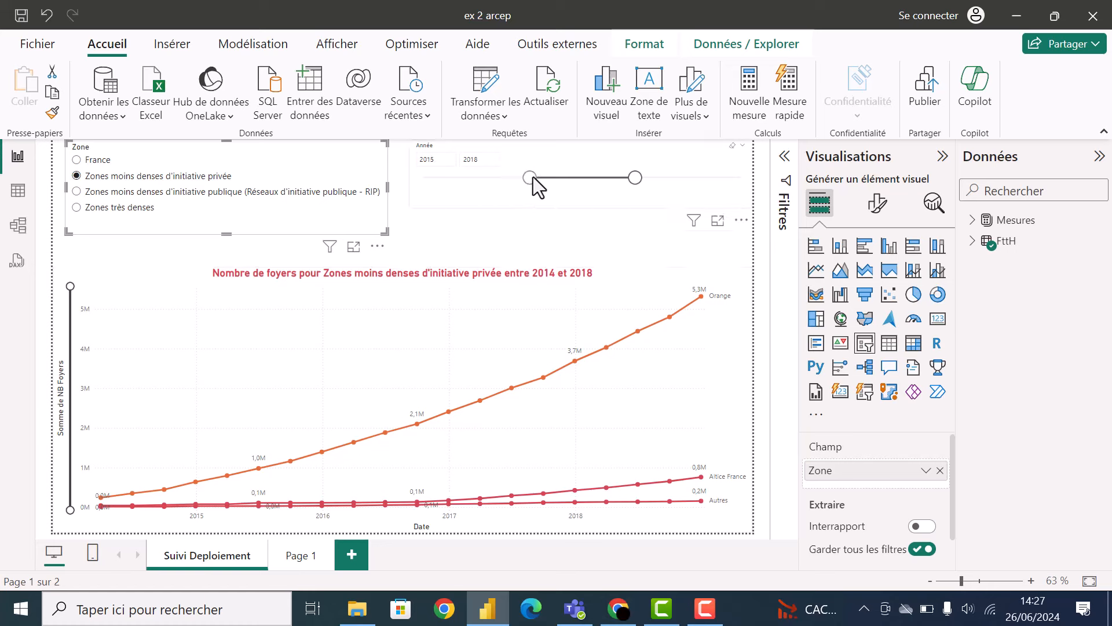
left_click(534, 178)
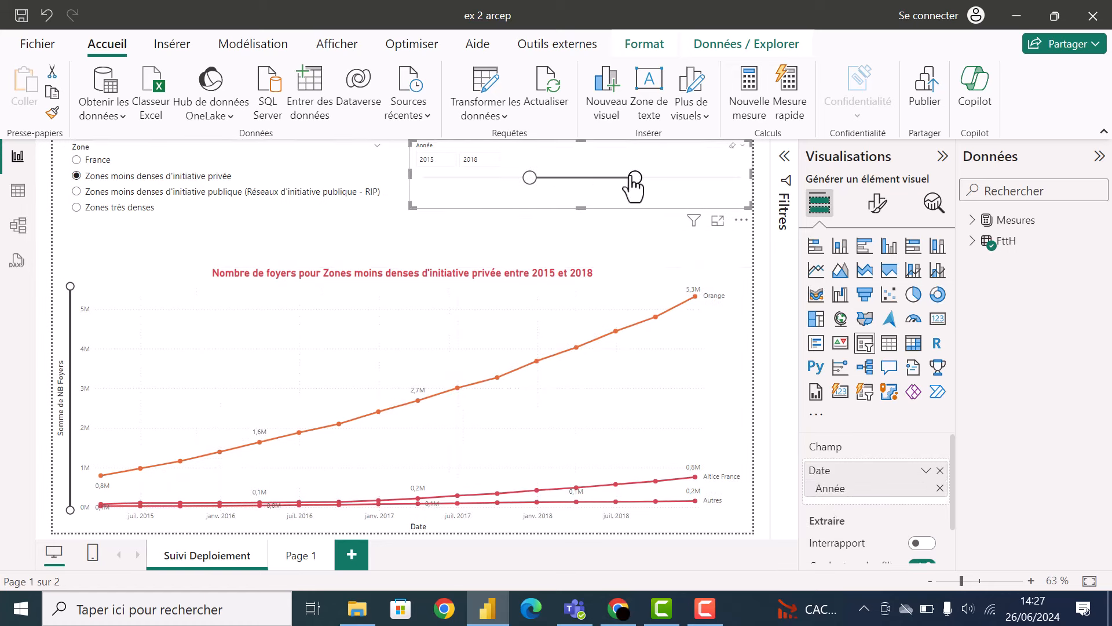
left_click_drag(638, 178, 710, 180)
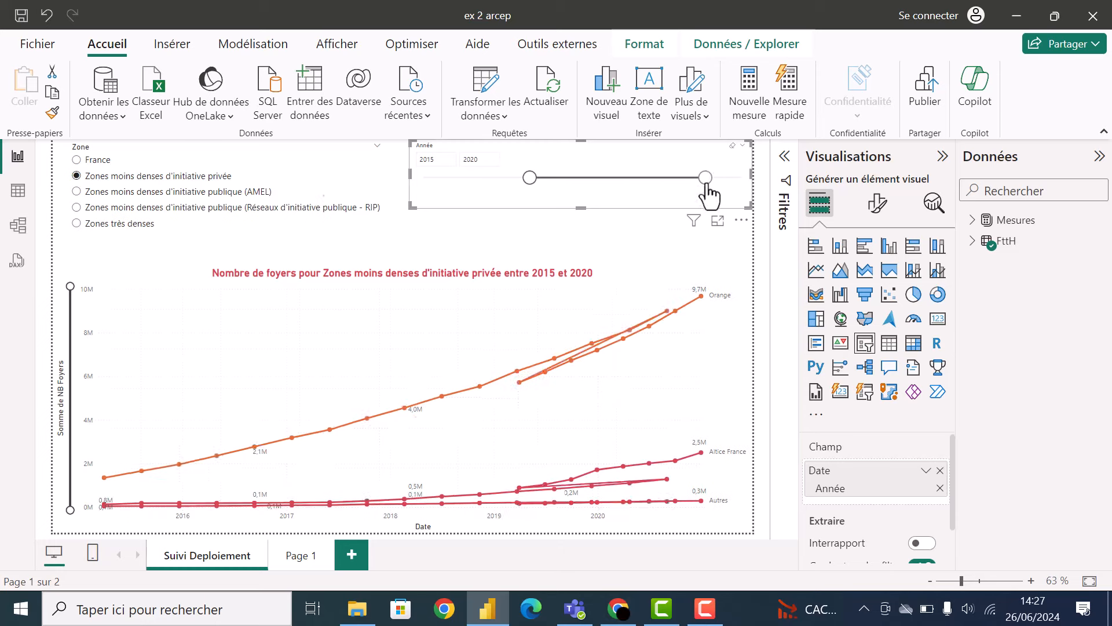